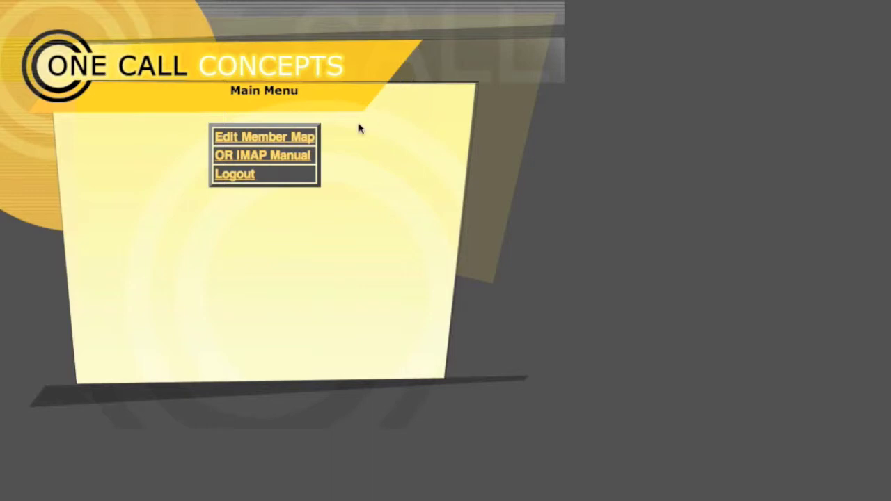
# Choose Edit Member Map on the Main Menu
pyautogui.click(311, 143)
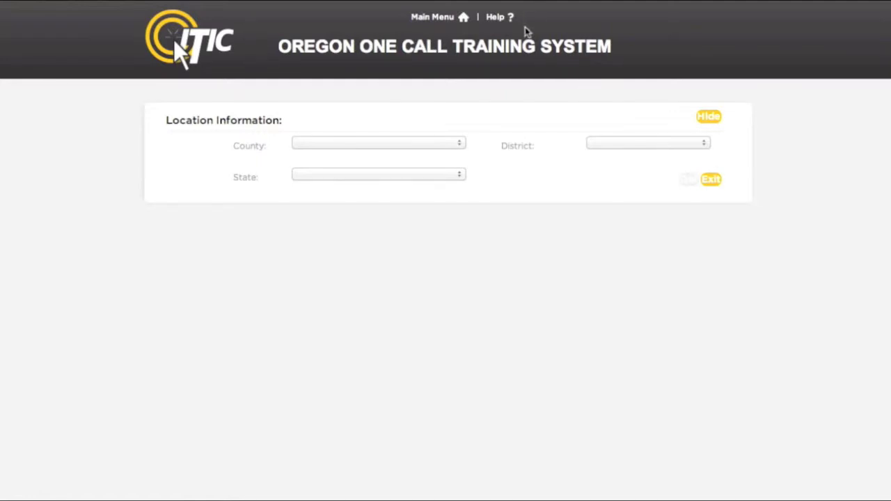
# Load location MULTNOMAH county, district TEST12, state OR
pyautogui.click(459, 144)
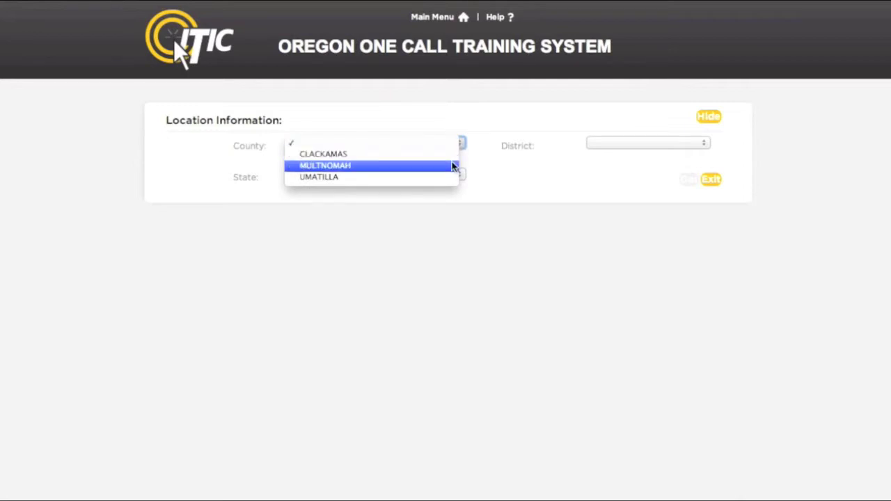
pyautogui.click(454, 166)
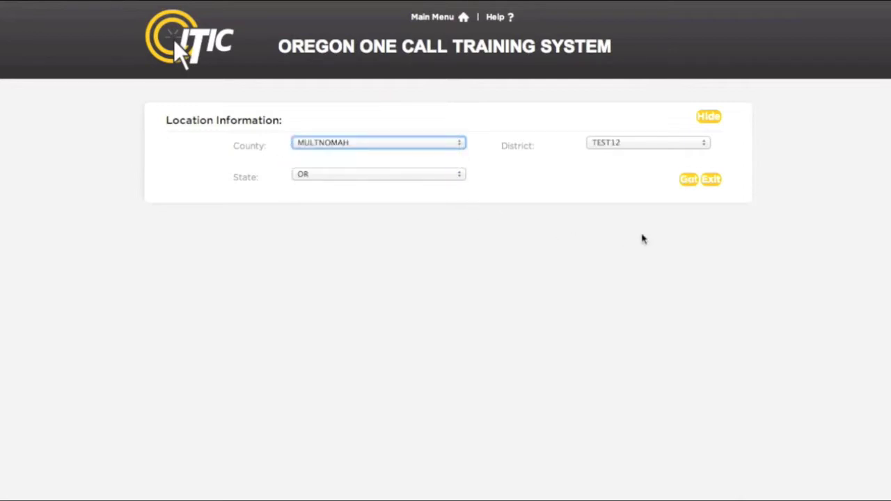
pyautogui.click(693, 184)
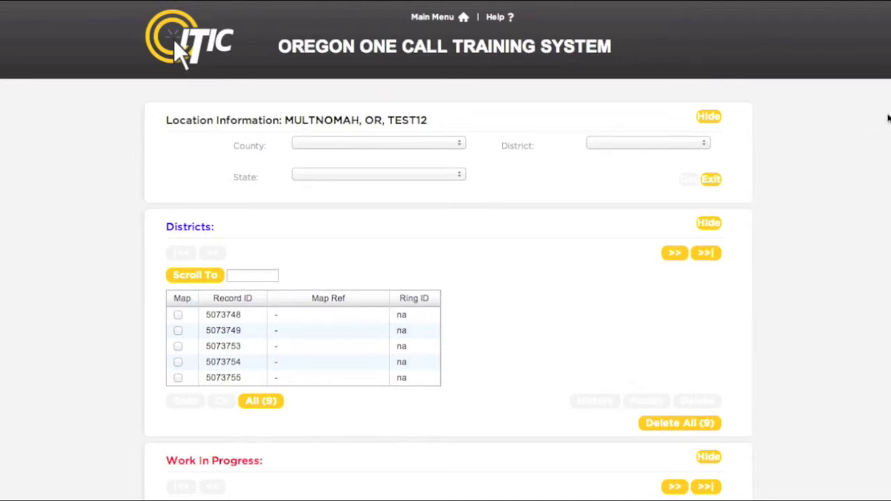
pyautogui.scroll(-3, 693, 183)
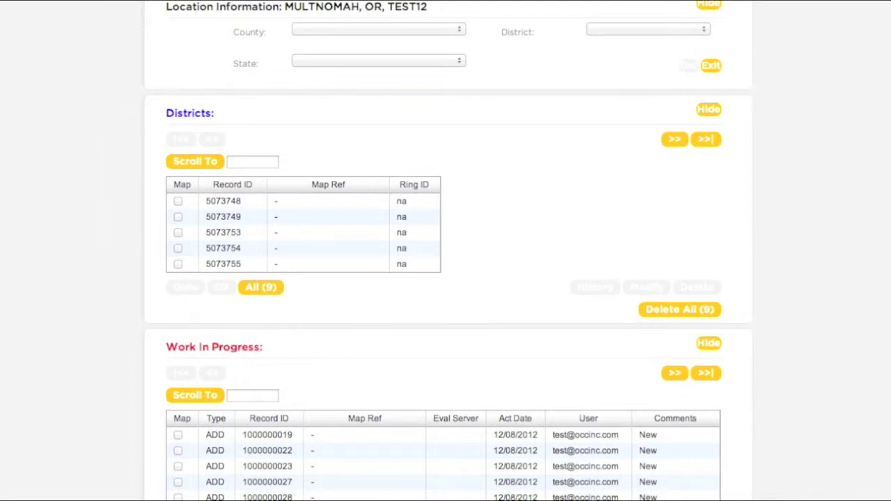
pyautogui.scroll(-5, 445, 251)
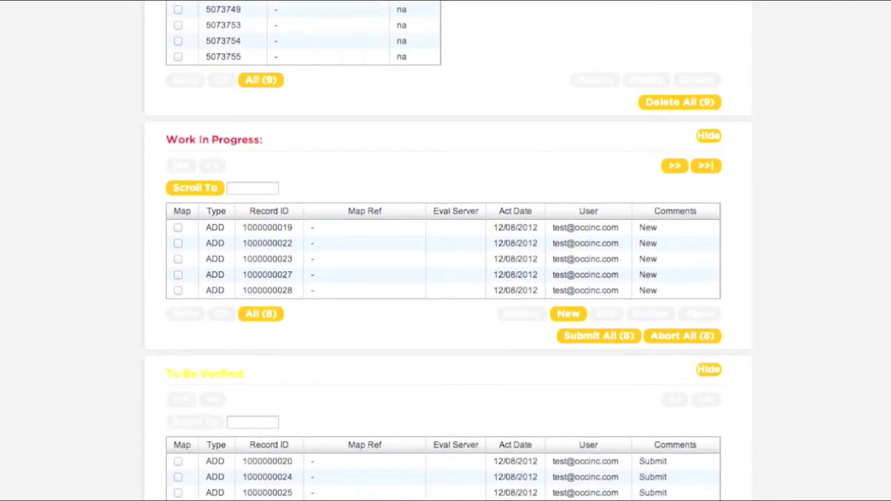
pyautogui.scroll(-6, 445, 250)
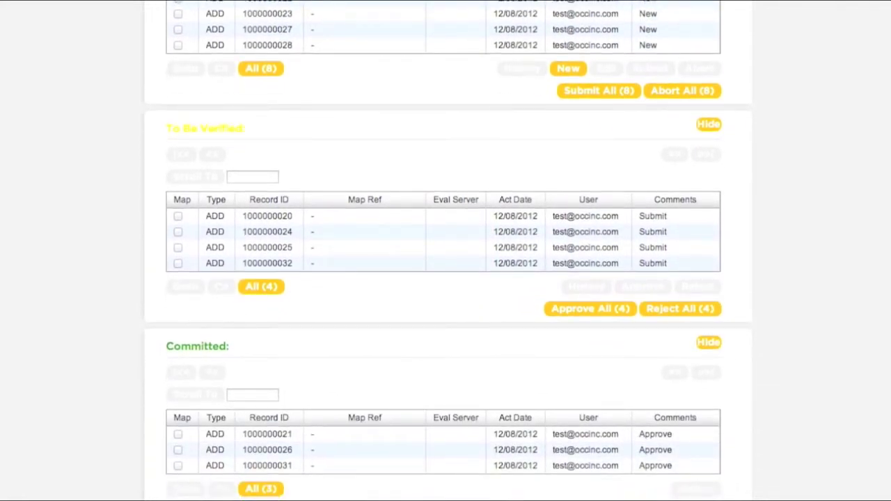
pyautogui.scroll(-5, 446, 251)
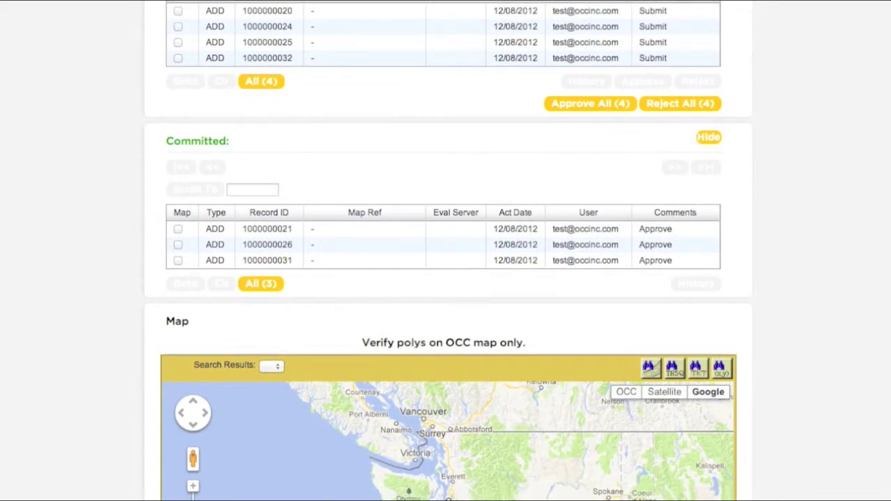
pyautogui.scroll(-8, 445, 250)
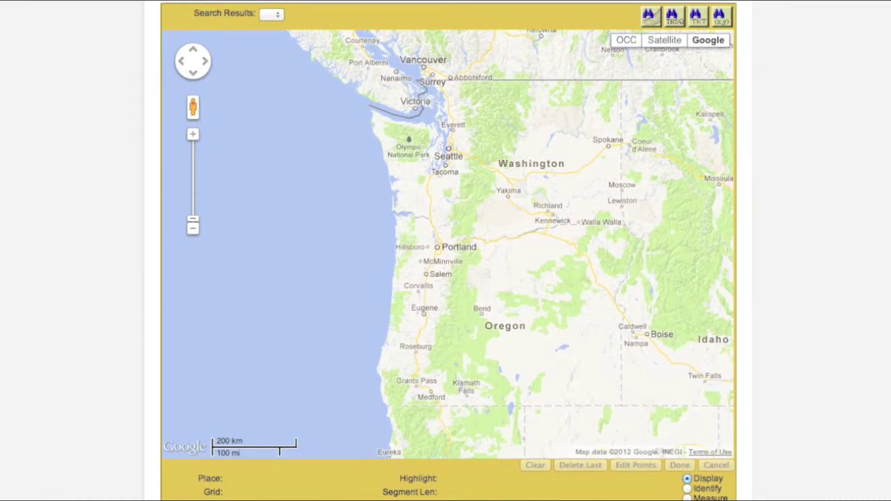
pyautogui.scroll(-10, 445, 251)
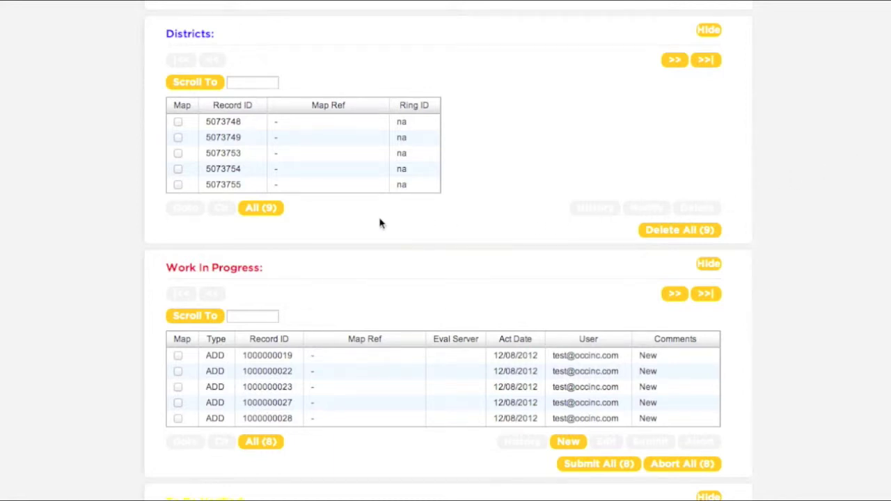
# Check all nine TEST12 district records and display them on the map with Goto
pyautogui.click(275, 213)
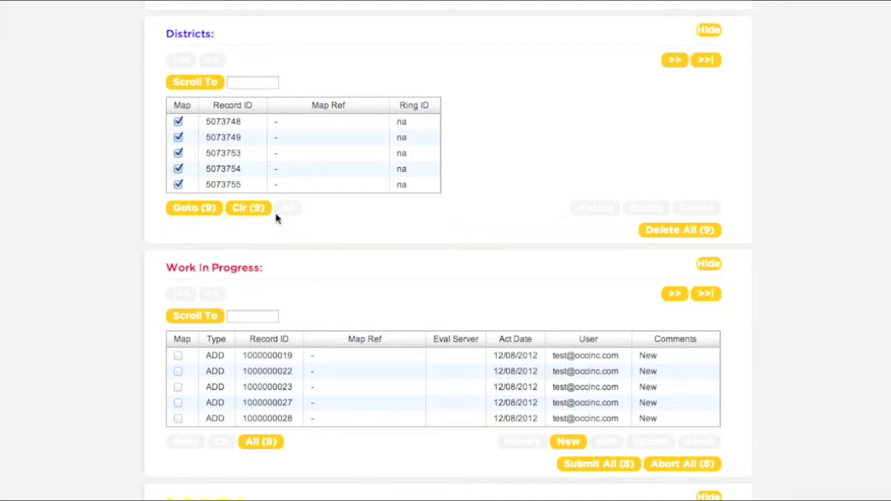
pyautogui.click(214, 213)
pyautogui.scroll(-6, 116, 259)
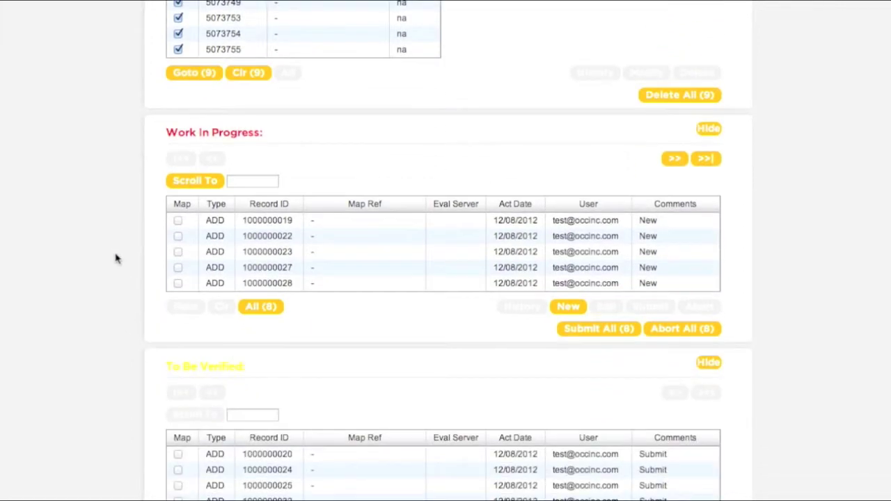
pyautogui.scroll(-5, 117, 259)
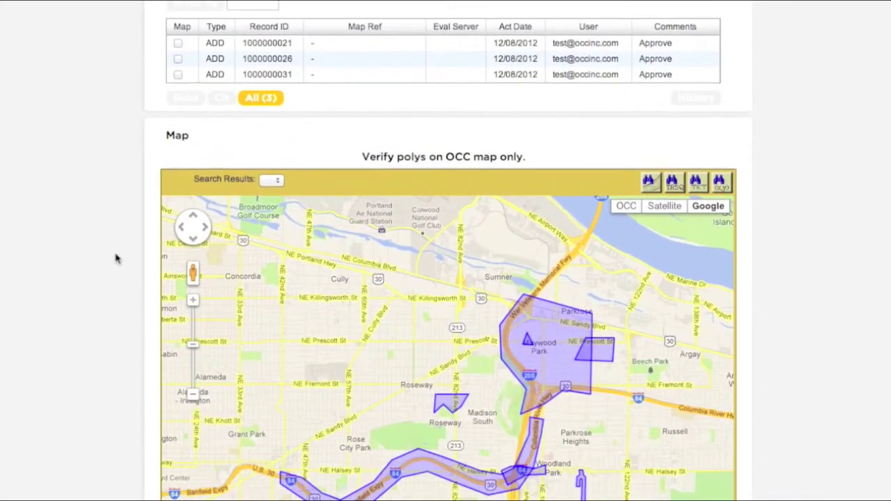
pyautogui.scroll(-2, 117, 259)
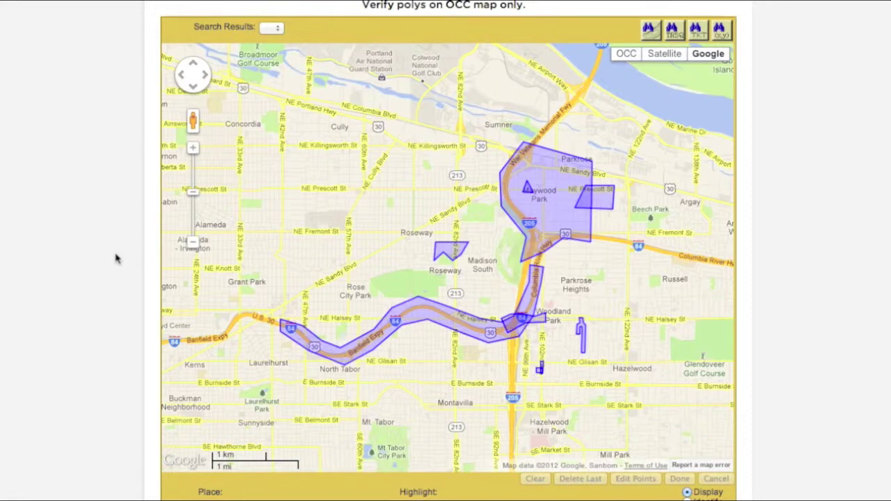
pyautogui.scroll(9, 117, 259)
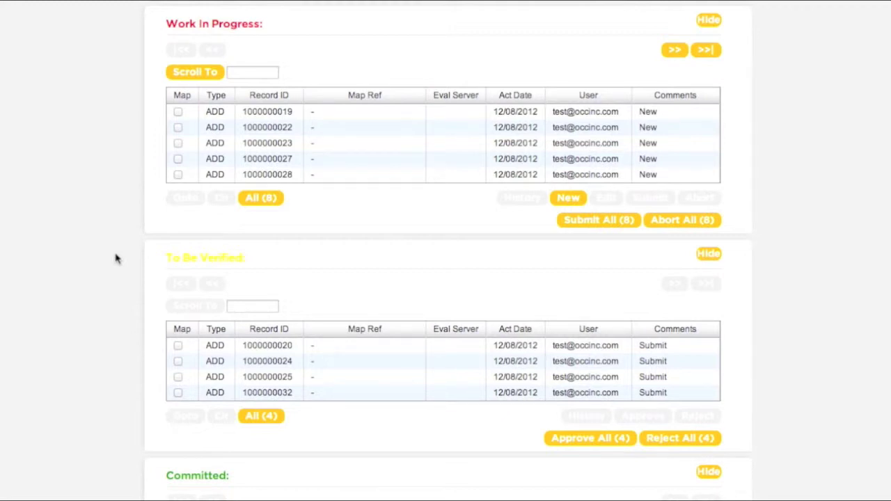
# Mark all eight work-in-progress and all three committed records for display on the map
pyautogui.click(259, 202)
pyautogui.scroll(-3, 262, 202)
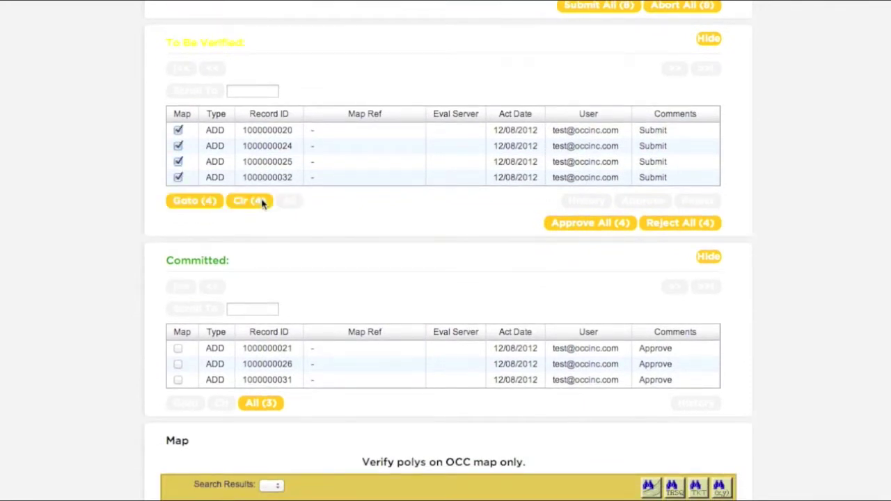
pyautogui.scroll(-3, 120, 339)
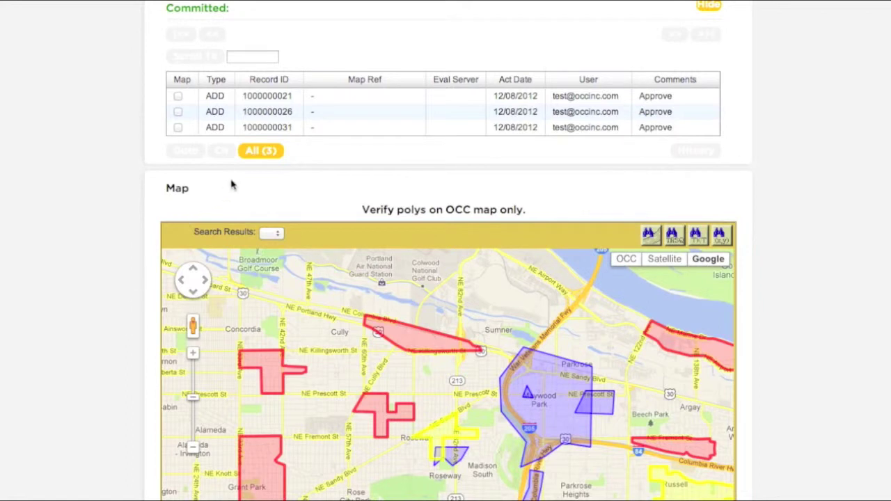
pyautogui.click(258, 152)
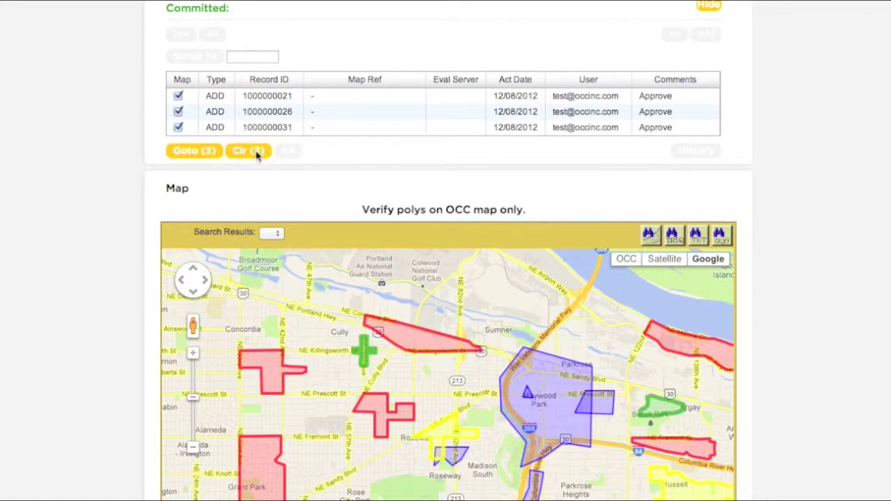
pyautogui.scroll(-3, 83, 355)
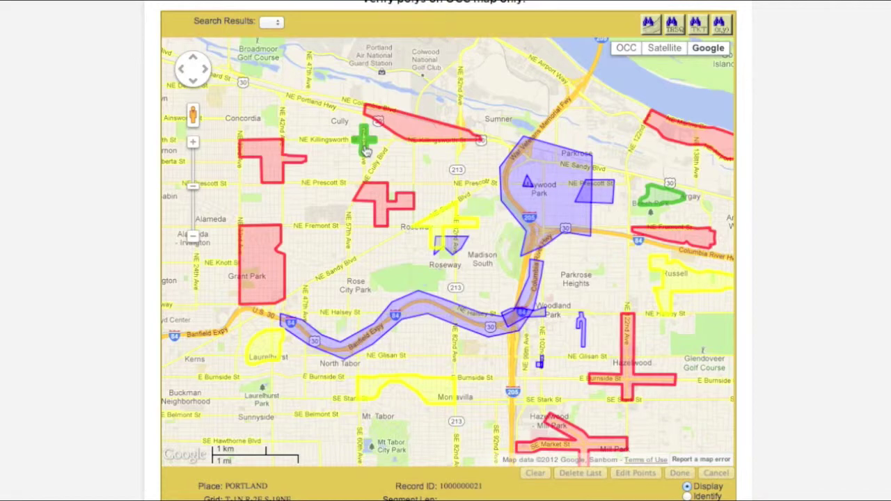
# Identify the small blue polygon on the map to jump to district record 5073758
pyautogui.click(459, 250)
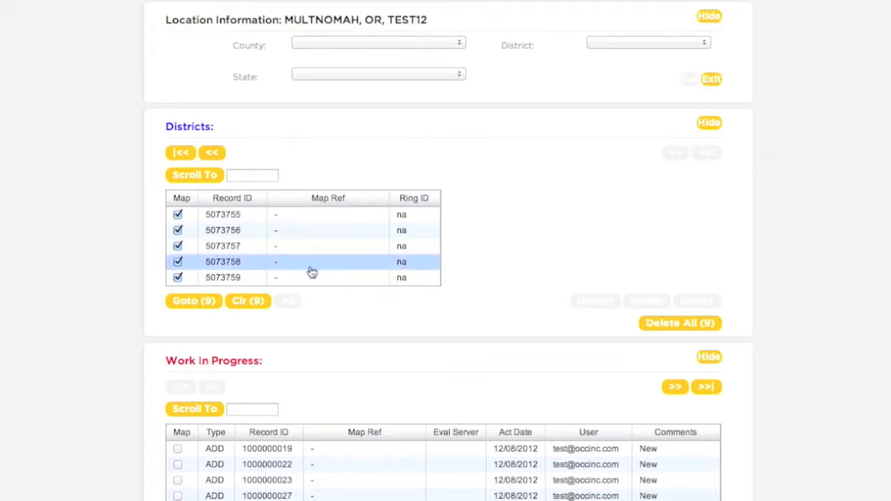
# Clear all districts, check only 5073758, and start modifying its polygon
pyautogui.click(266, 301)
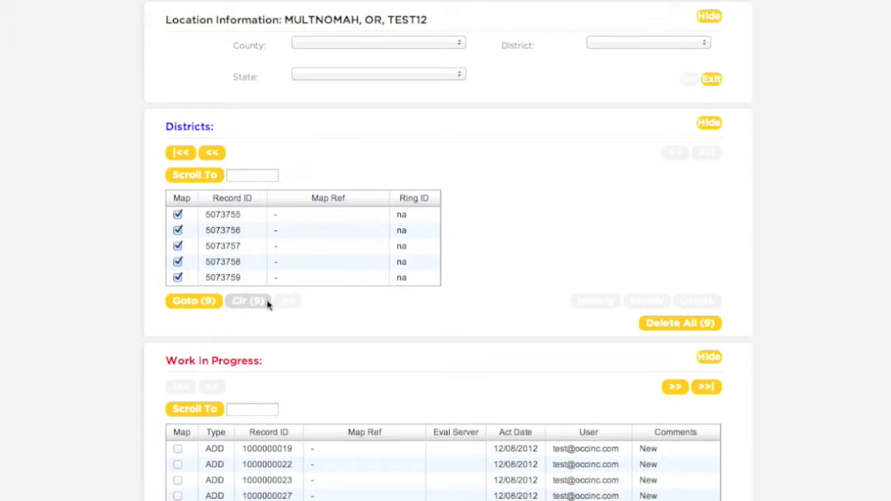
pyautogui.click(178, 263)
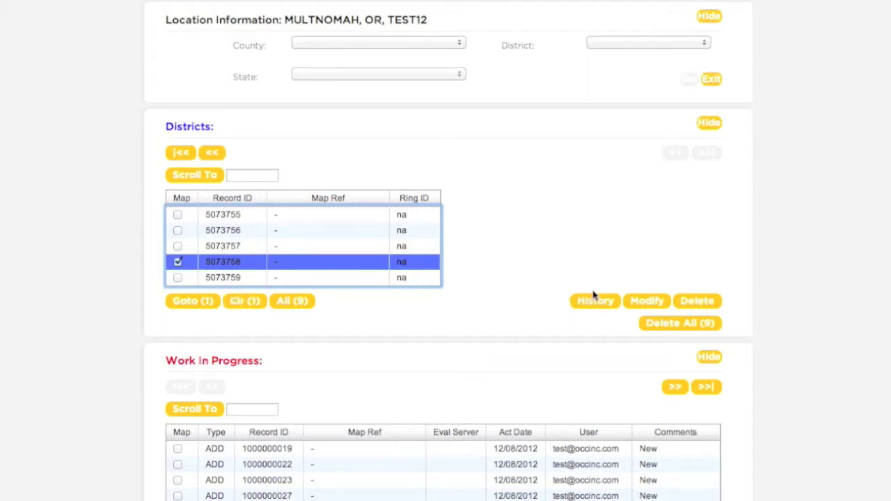
pyautogui.click(631, 310)
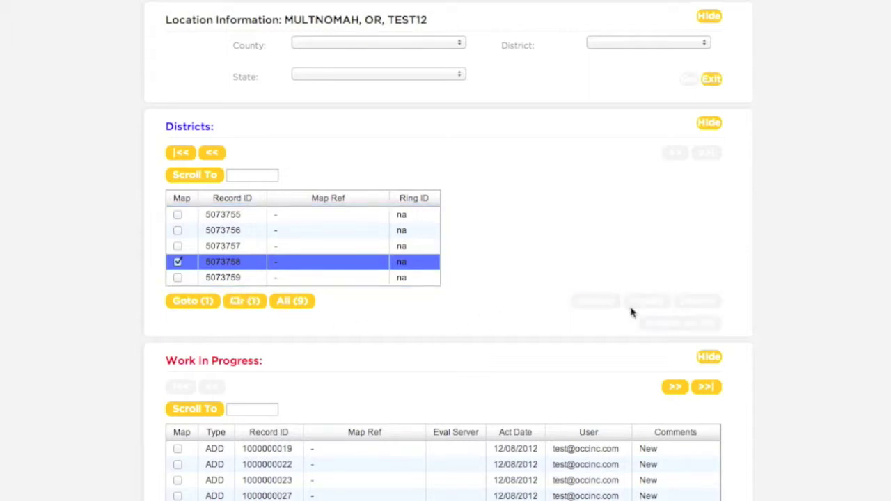
pyautogui.scroll(-6, 885, 284)
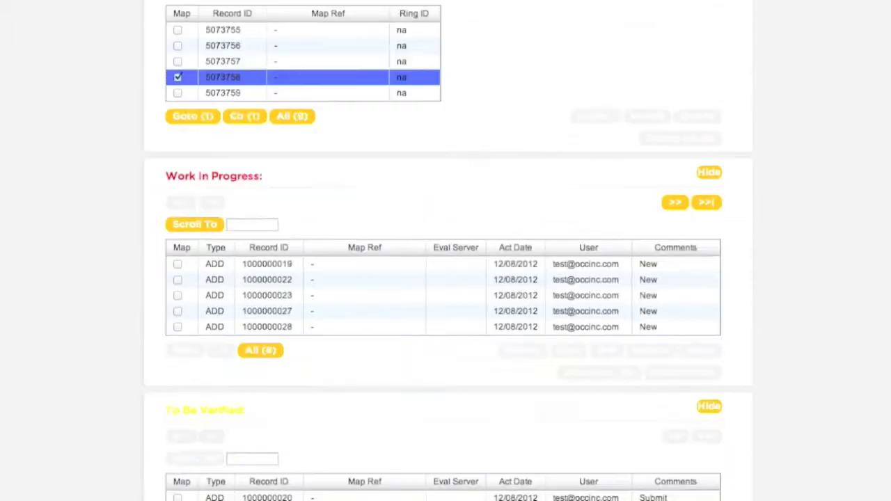
pyautogui.scroll(-9, 449, 251)
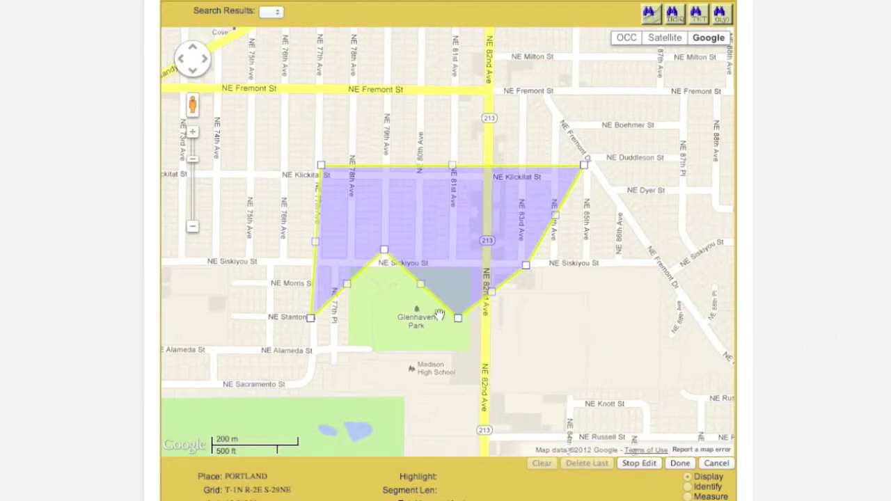
# Move the lower-left corners down to Alameda St and the top-left corner to Klickitat St
pyautogui.click(385, 253)
pyautogui.moveTo(385, 252); pyautogui.dragTo(373, 351)
pyautogui.click(311, 321)
pyautogui.moveTo(312, 321); pyautogui.dragTo(314, 350)
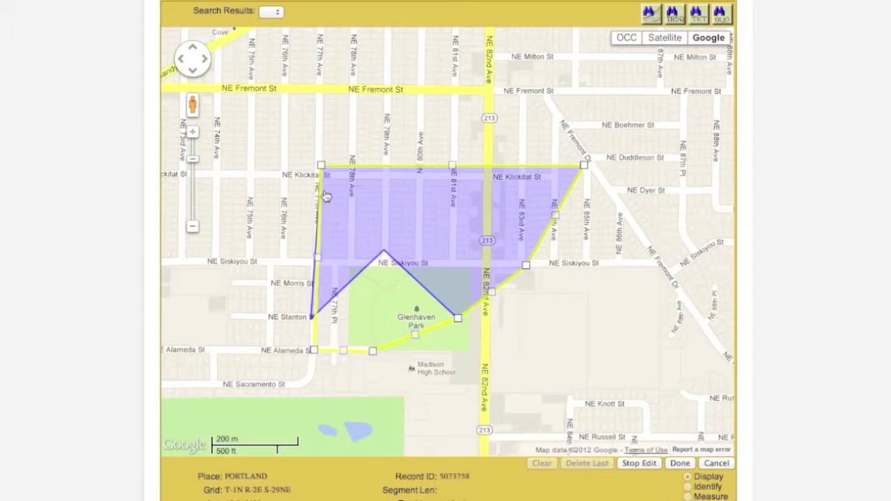
pyautogui.moveTo(320, 165); pyautogui.dragTo(317, 173)
pyautogui.click(457, 318)
# Set the corners at Alameda and 82nd Ave, Siskiyou near 84th, and Klickitat at 84th
pyautogui.moveTo(459, 322); pyautogui.dragTo(485, 352)
pyautogui.moveTo(525, 266); pyautogui.dragTo(487, 264)
pyautogui.moveTo(537, 214); pyautogui.dragTo(555, 264)
pyautogui.moveTo(583, 166); pyautogui.dragTo(557, 179)
pyautogui.click(555, 177)
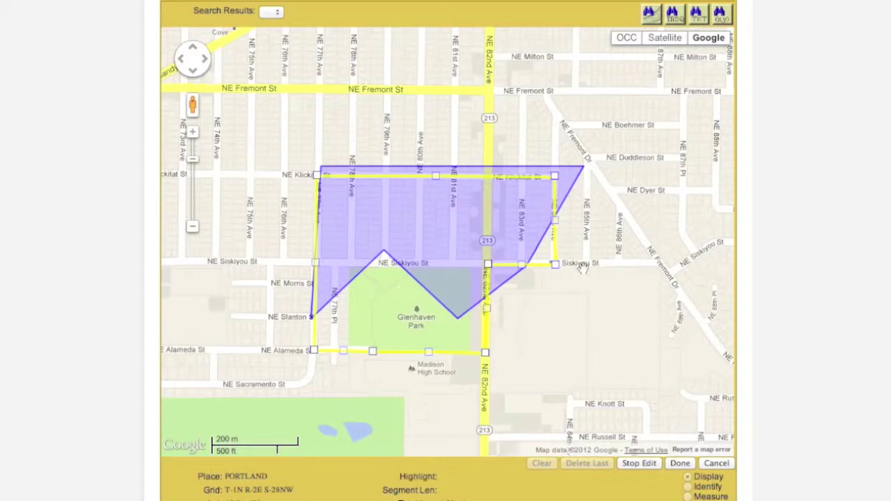
# Finish the shape and create one modification transaction with comment 'Modify'
pyautogui.click(692, 469)
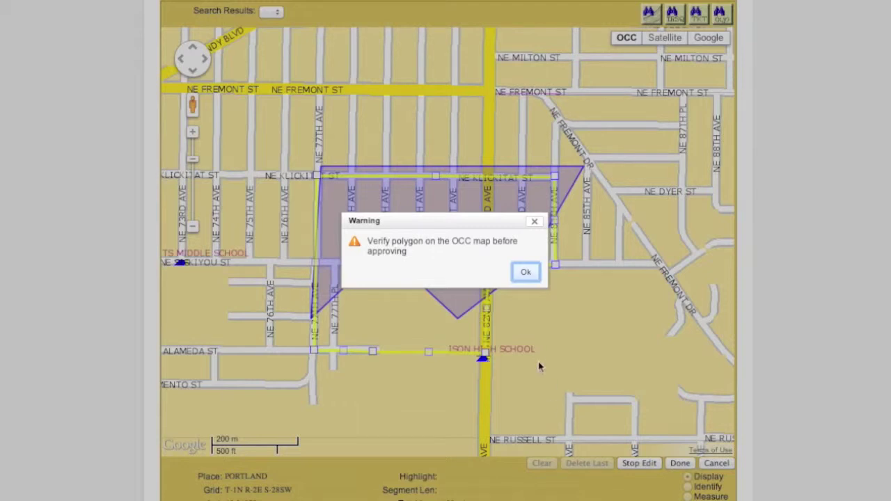
pyautogui.click(526, 274)
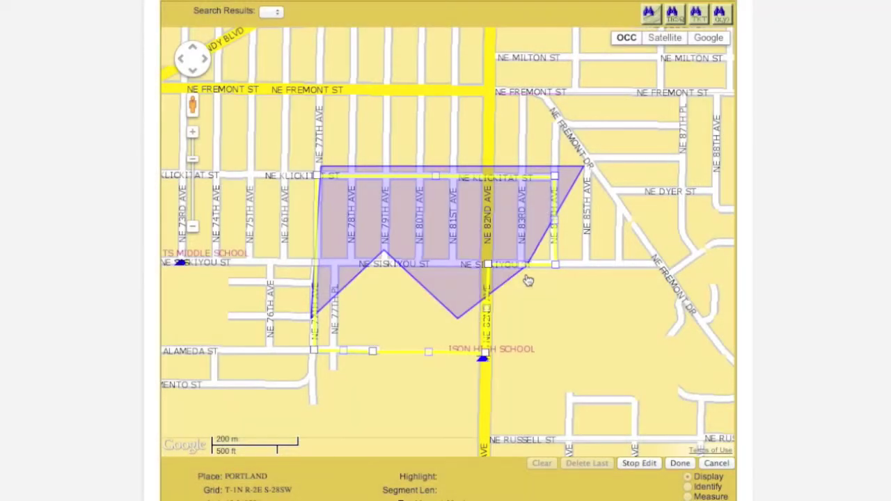
pyautogui.click(682, 466)
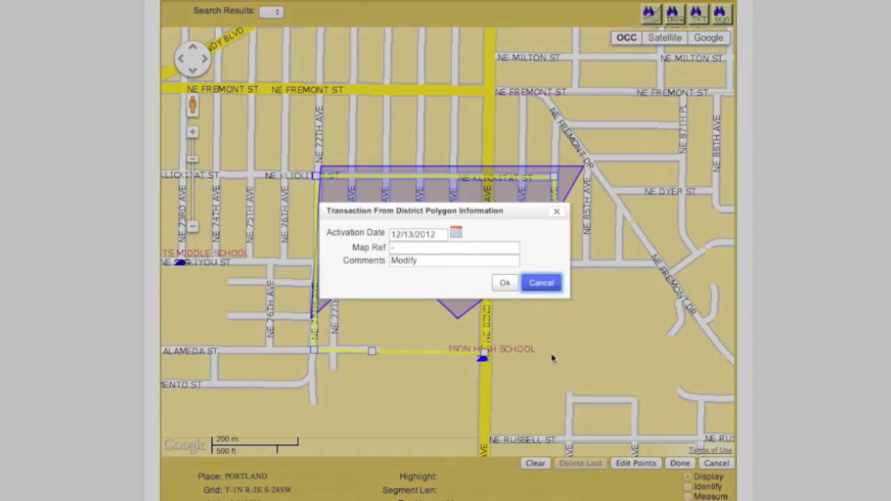
pyautogui.click(505, 283)
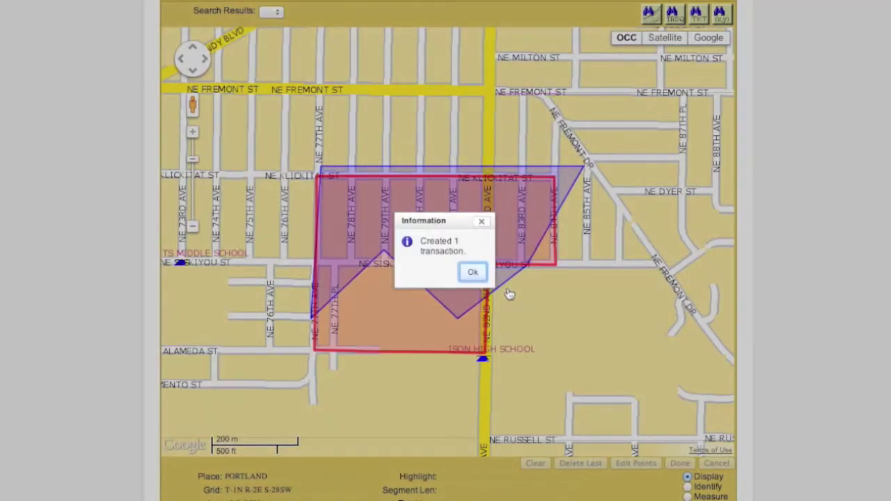
pyautogui.click(473, 273)
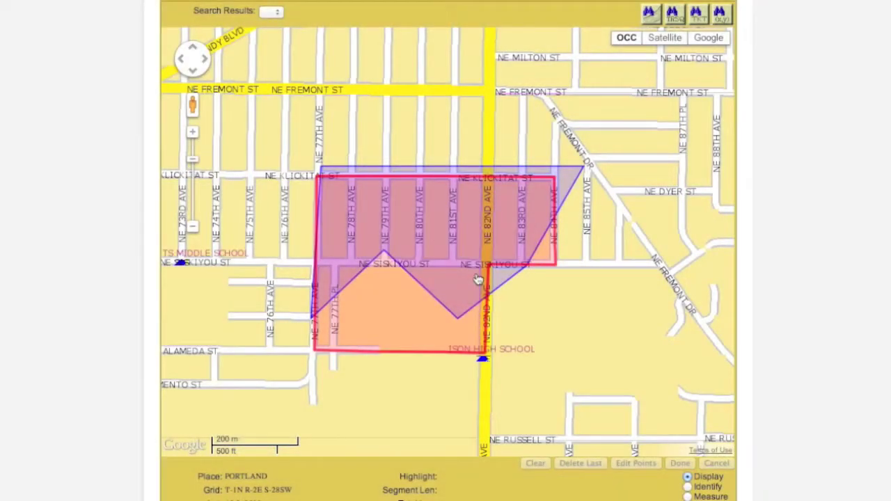
# Find the red polygon's MOD 5073758 record in Work In Progress and submit it
pyautogui.click(443, 330)
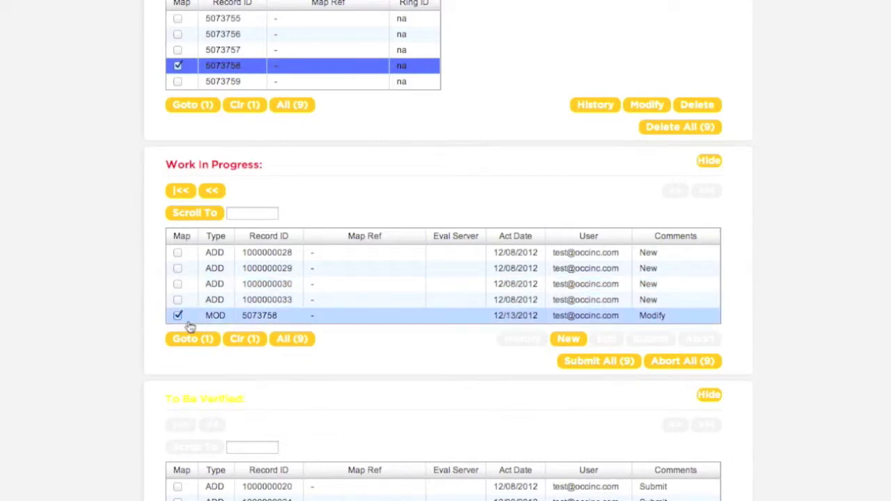
pyautogui.click(178, 316)
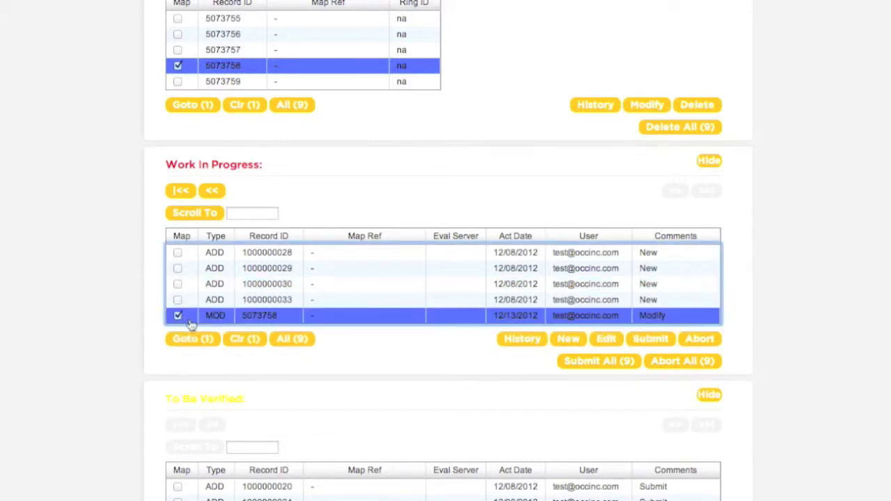
pyautogui.click(653, 346)
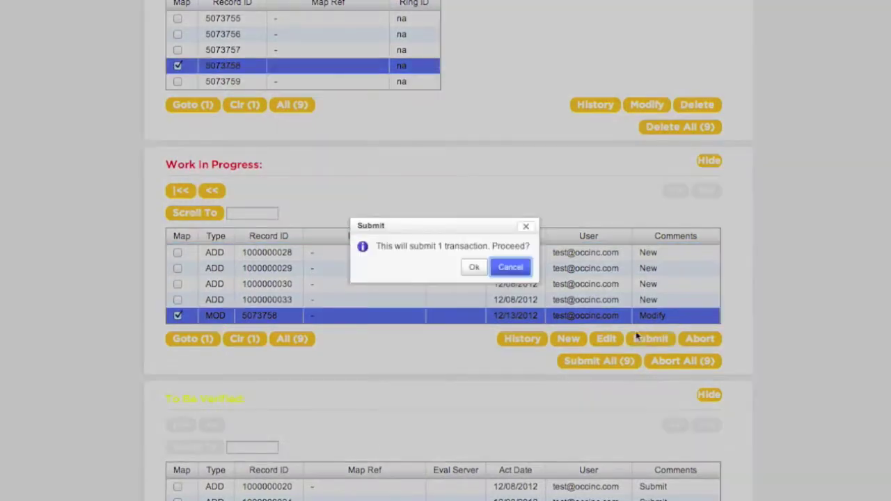
pyautogui.click(477, 269)
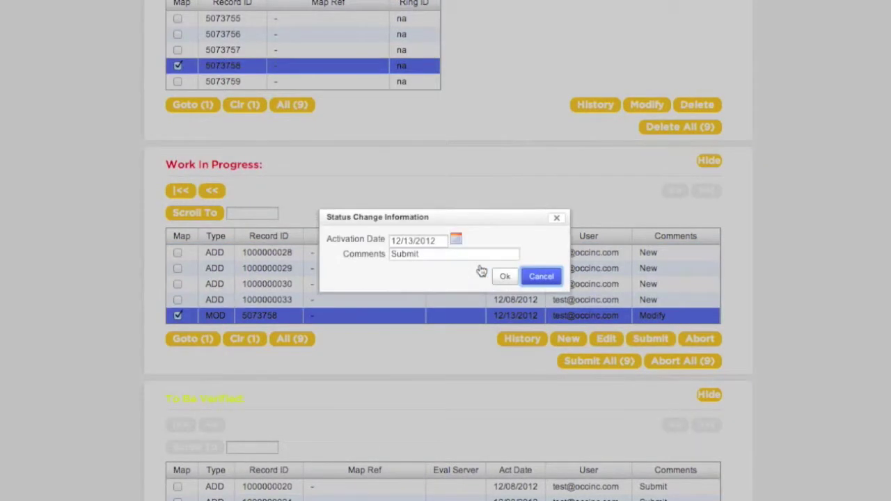
pyautogui.click(505, 279)
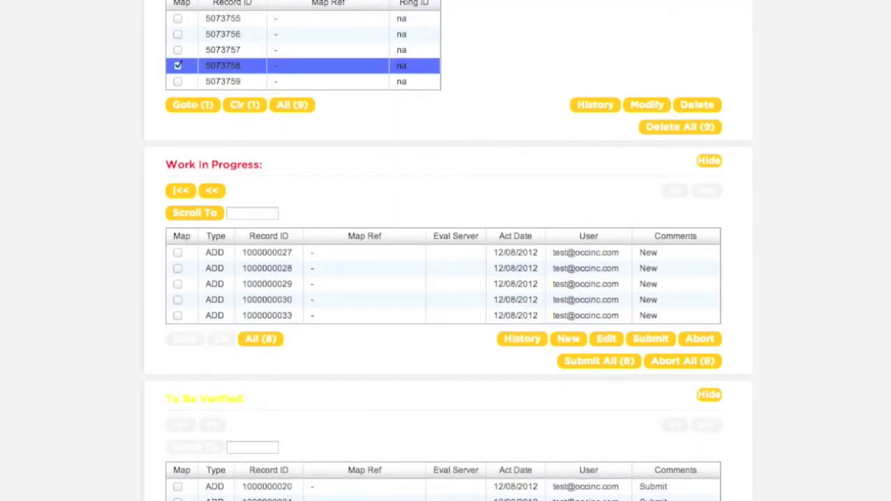
# Click the yellow polygon to jump the To Be Verified table to MOD 5073758
pyautogui.scroll(-10, 446, 278)
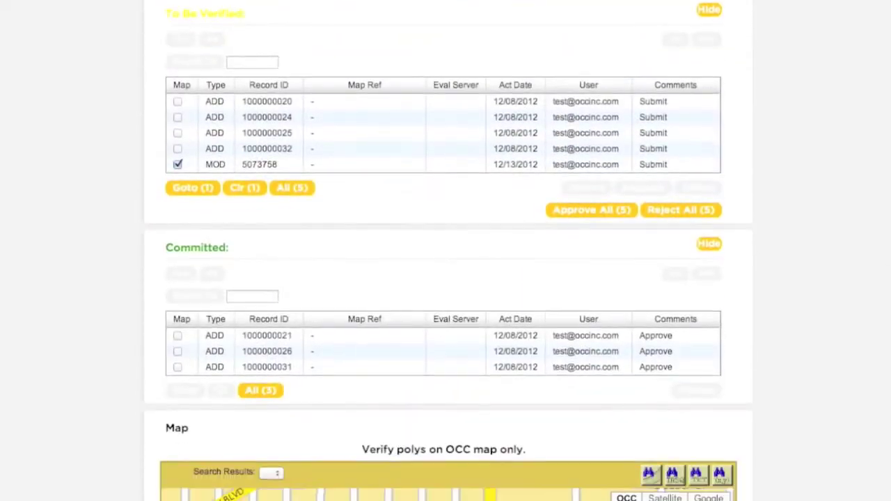
pyautogui.scroll(-1, 445, 278)
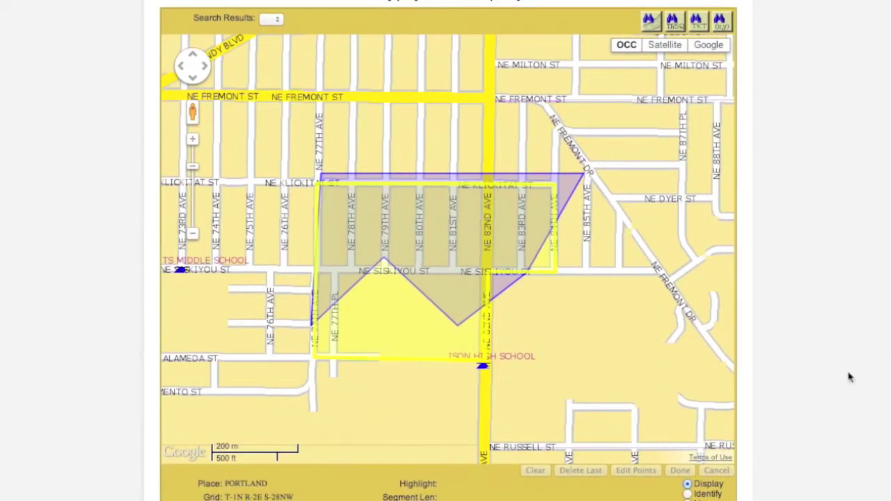
pyautogui.click(432, 353)
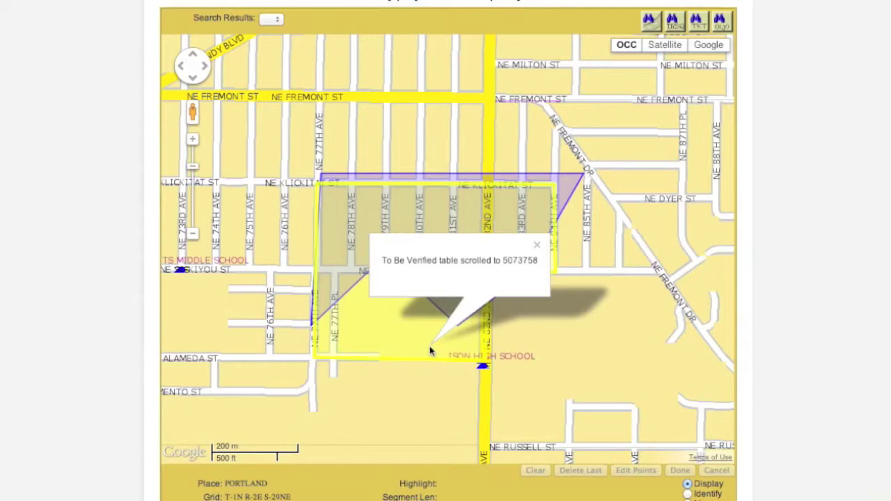
pyautogui.click(538, 245)
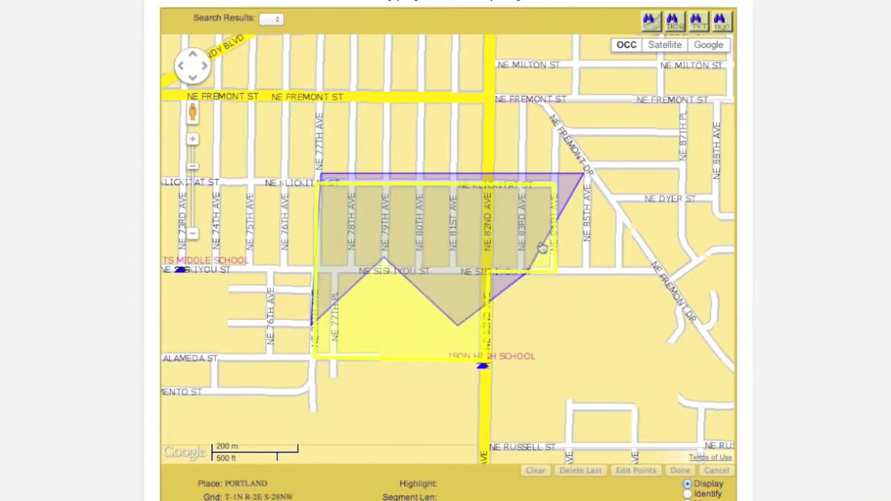
pyautogui.scroll(10, 872, 273)
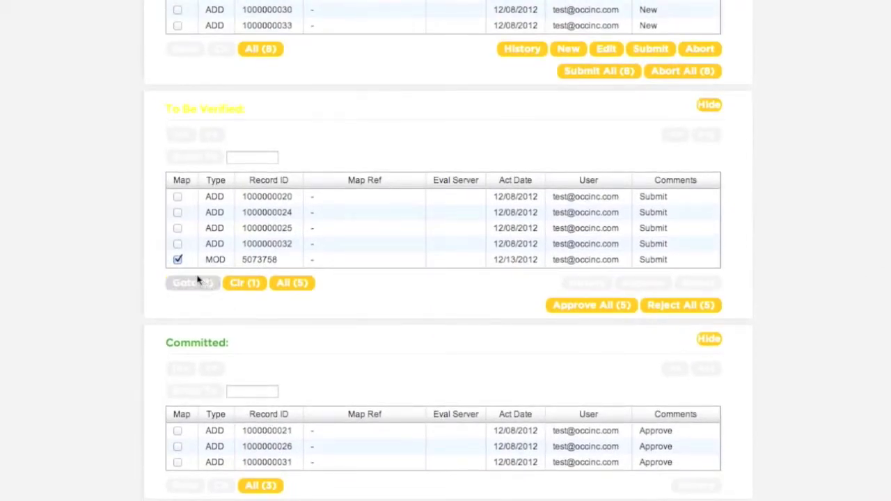
# Approve the pending MOD 5073758 from To Be Verified and view its committed polygon on the map
pyautogui.click(180, 262)
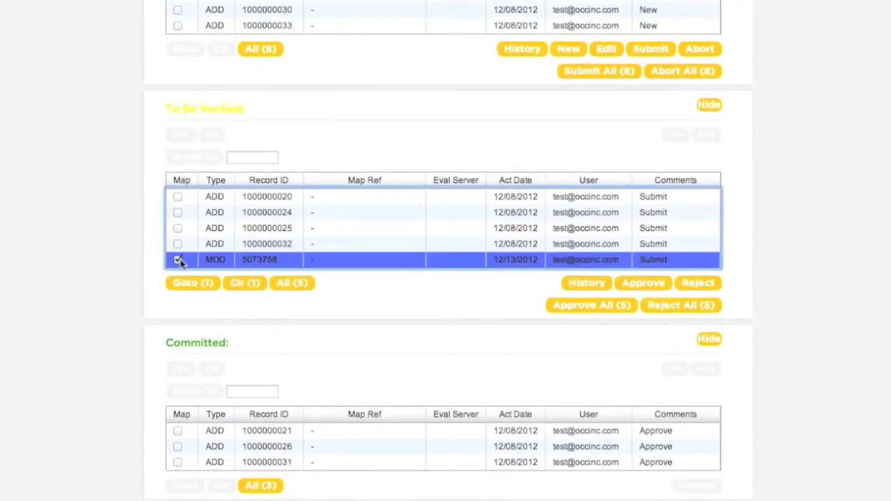
pyautogui.click(642, 284)
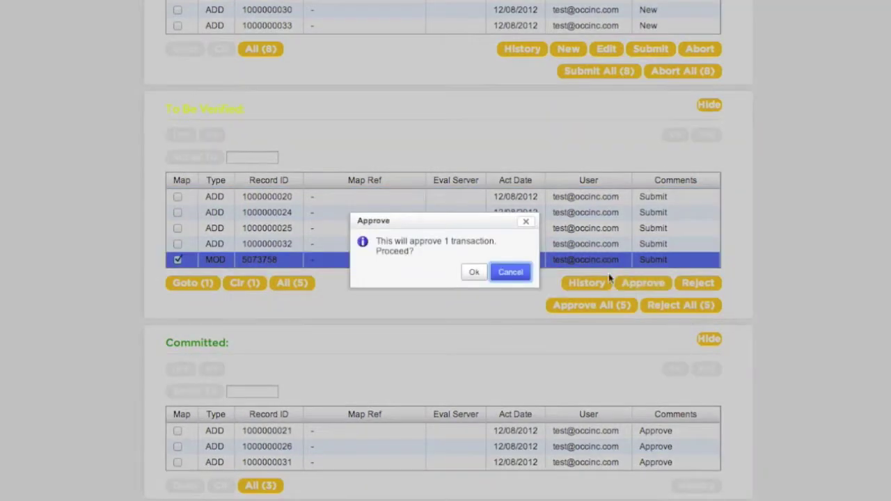
pyautogui.click(474, 272)
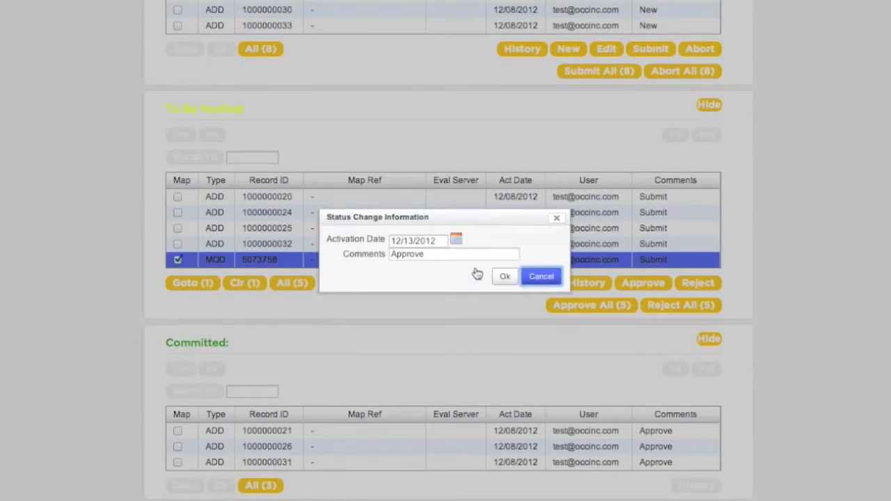
pyautogui.click(505, 279)
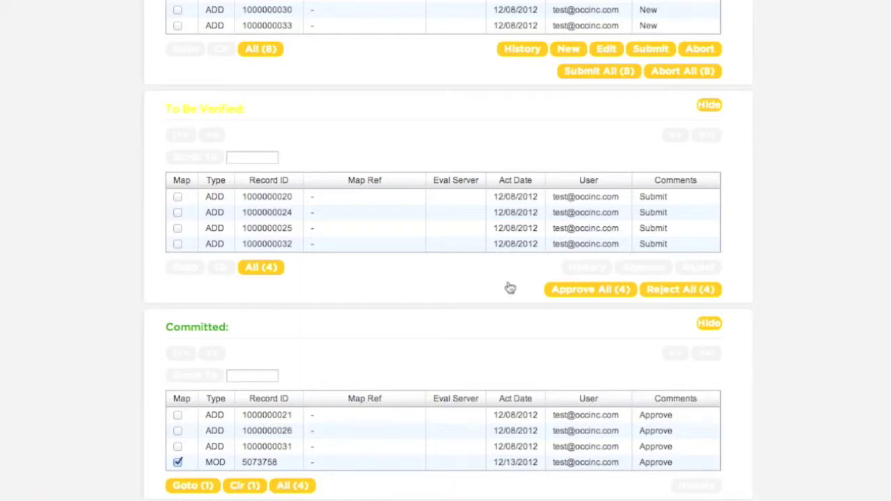
pyautogui.scroll(-10, 509, 288)
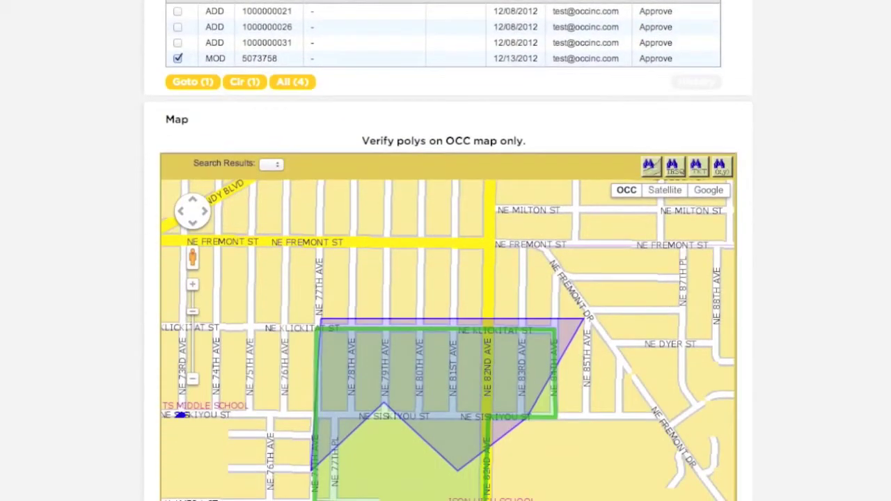
pyautogui.scroll(-3, 449, 293)
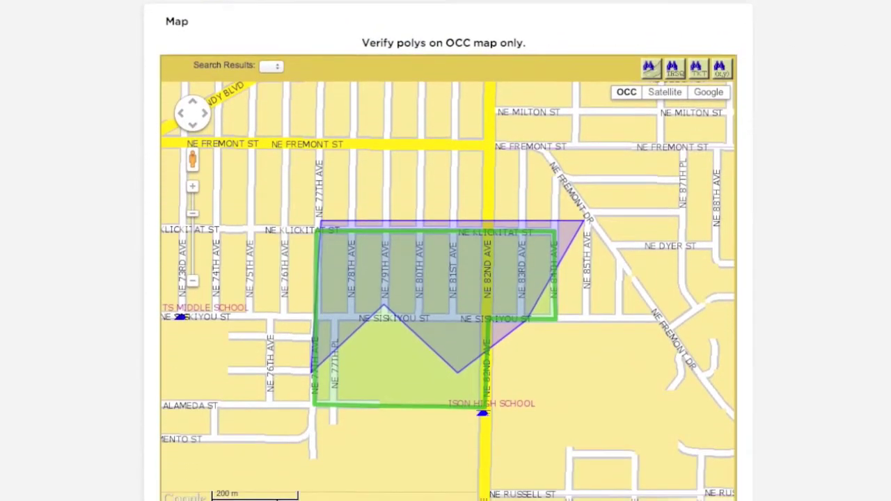